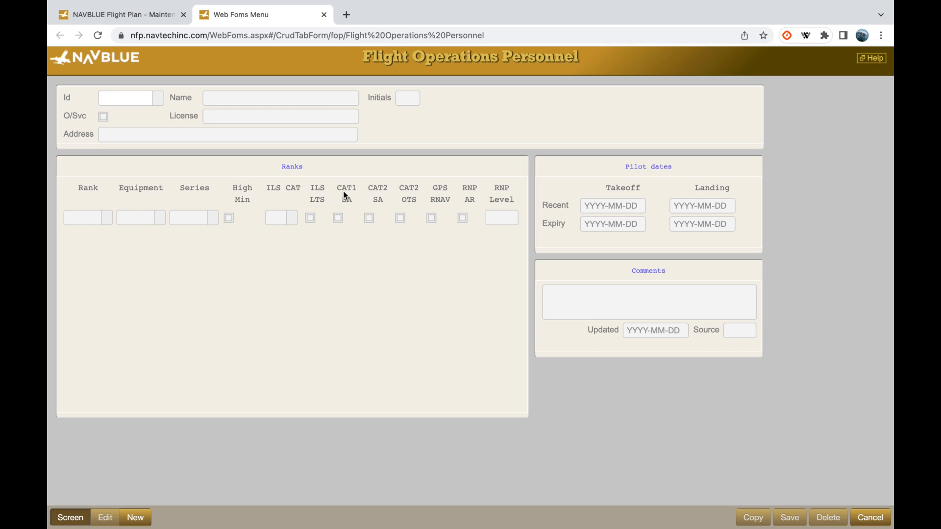
# Step: Start a new flight operations personnel record and review the ranks available for it
pyautogui.click(137, 522)
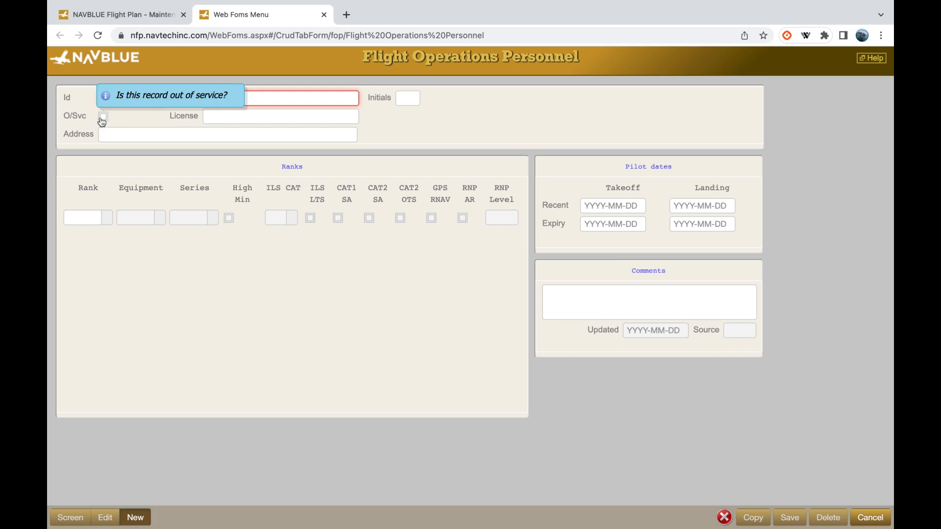
pyautogui.moveTo(86, 220)
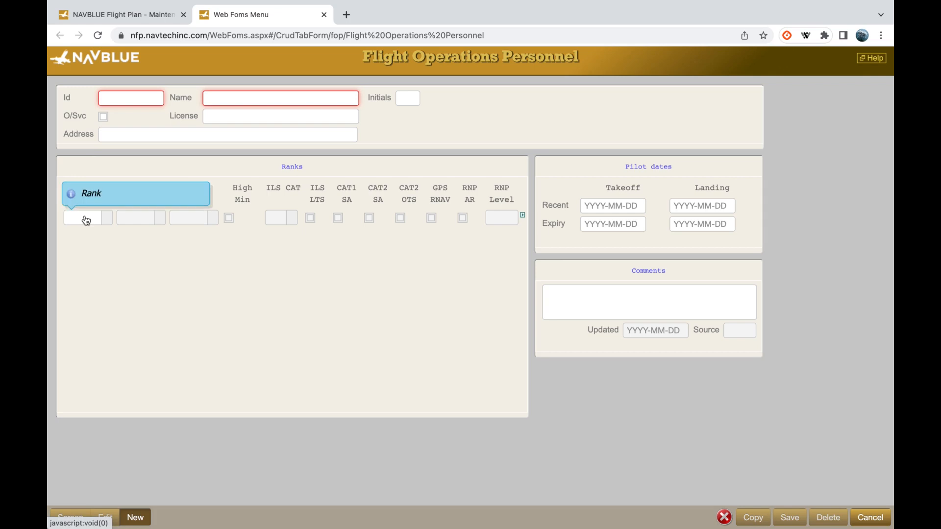
pyautogui.click(86, 220)
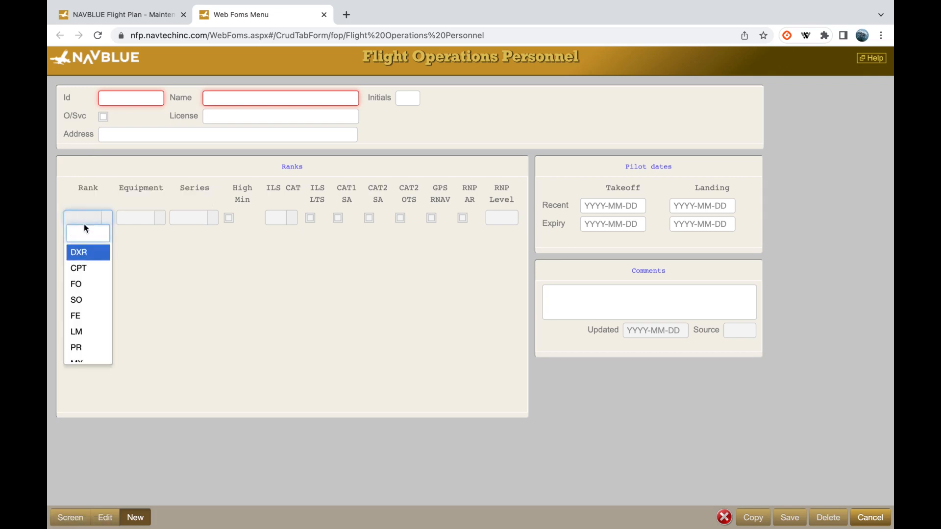
pyautogui.scroll(-1, 97, 319)
pyautogui.scroll(1, 97, 319)
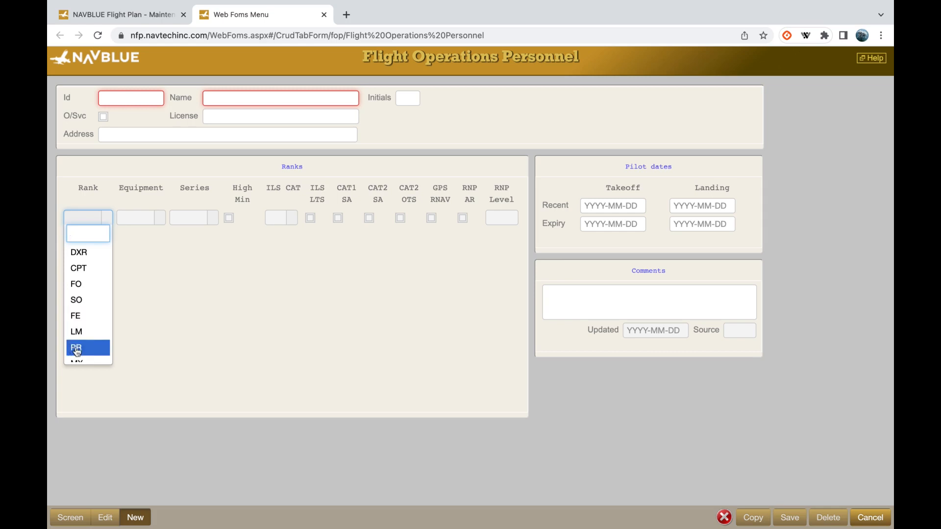
pyautogui.scroll(-3, 77, 349)
pyautogui.scroll(-2, 77, 349)
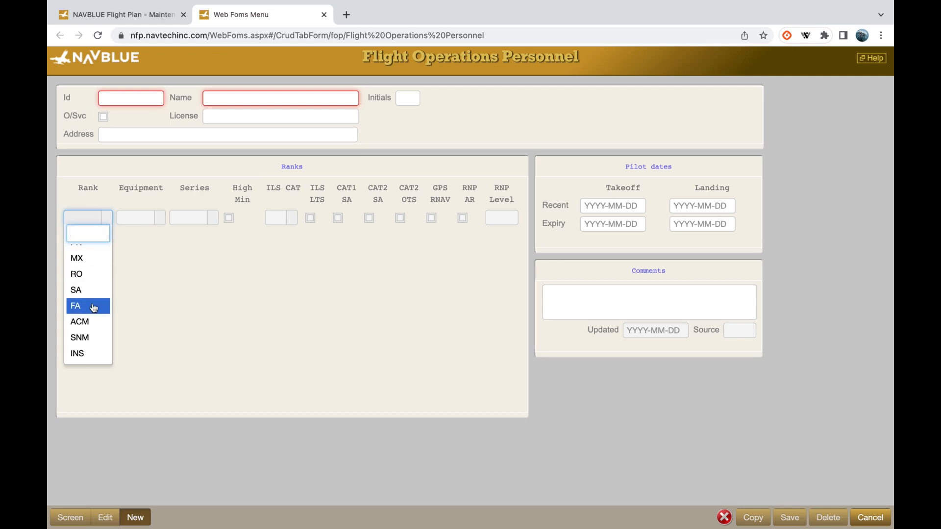
pyautogui.scroll(-1, 93, 308)
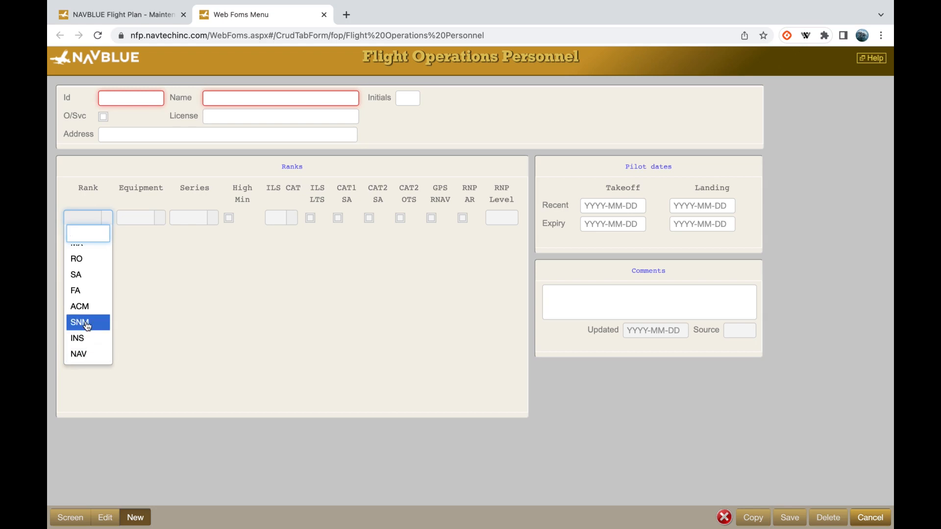
pyautogui.scroll(1, 87, 326)
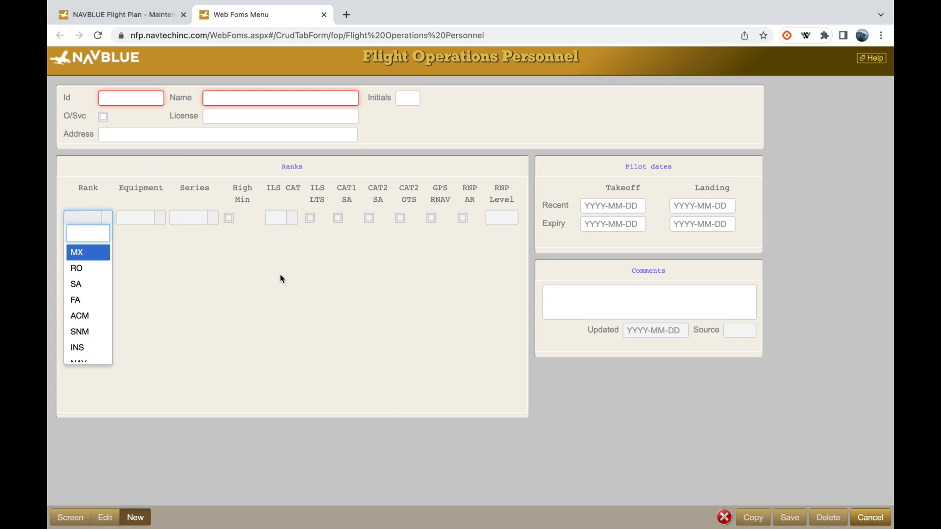
pyautogui.click(185, 292)
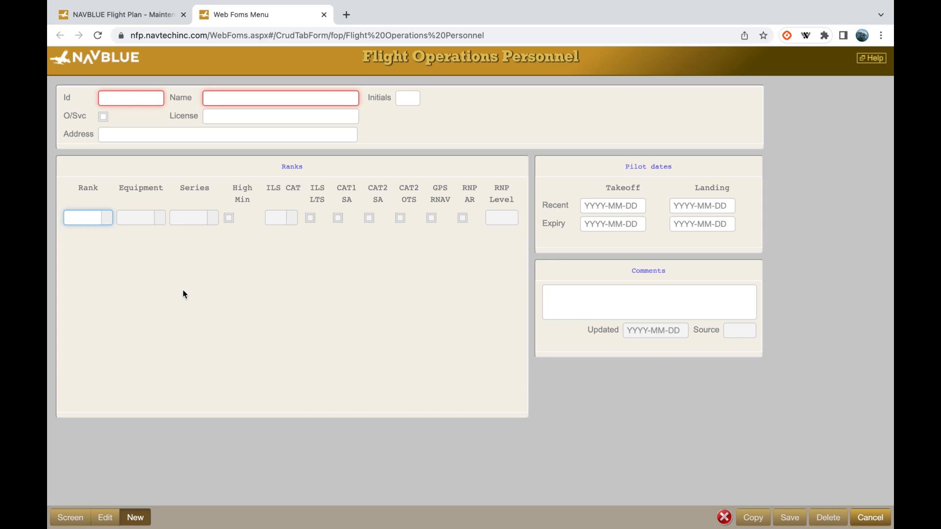
# Step: Add a rank entry with rank CPT, equipment A320 and series 232W
pyautogui.click(100, 220)
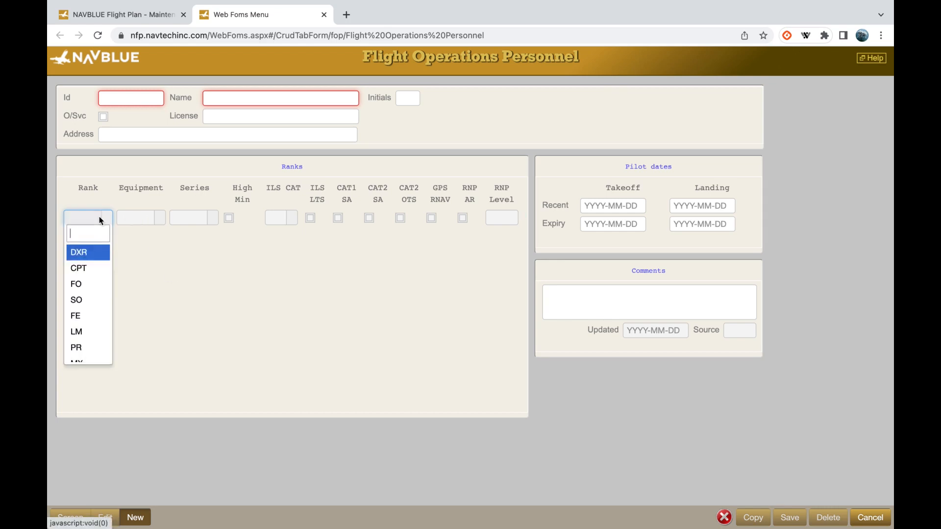
pyautogui.click(90, 271)
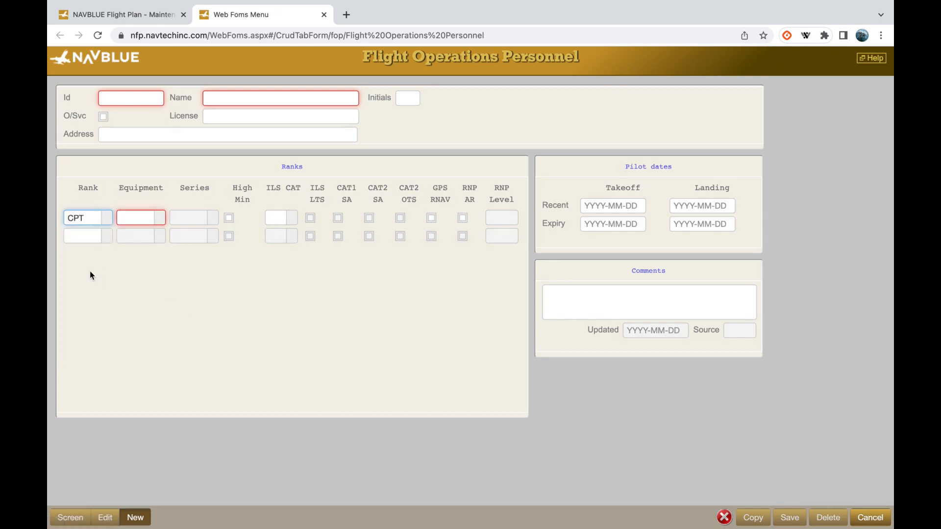
pyautogui.click(135, 217)
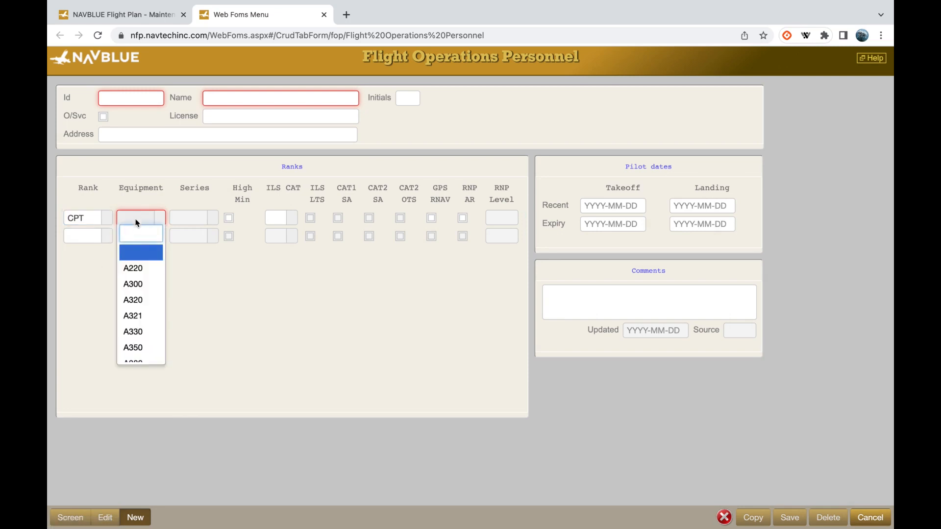
pyautogui.click(136, 300)
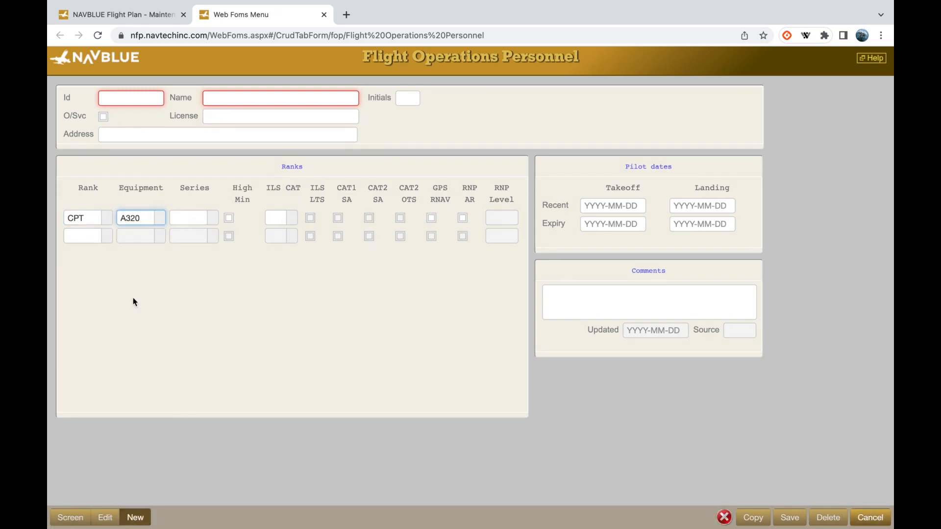
pyautogui.click(182, 219)
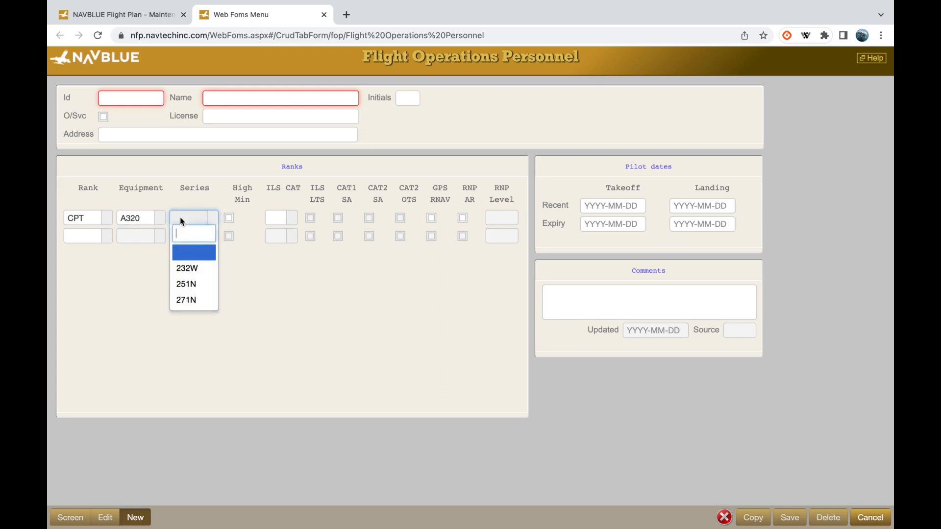
pyautogui.click(189, 269)
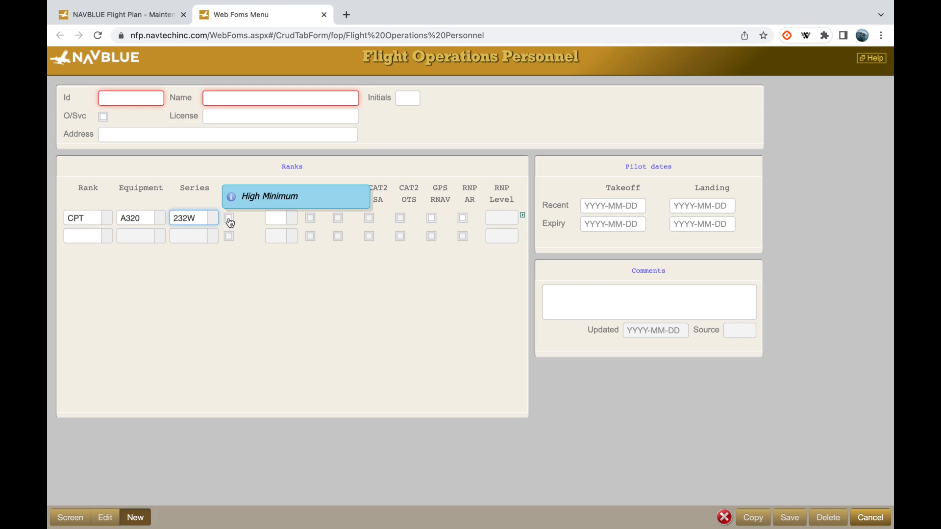
# Step: Review the ILS CAT options and the RNP level description for the CPT rank entry without choosing a value
pyautogui.click(284, 226)
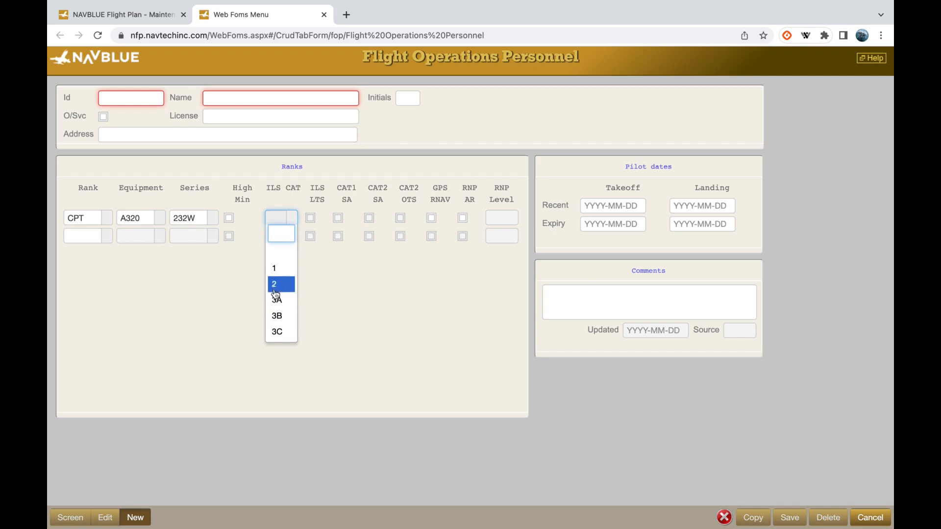
pyautogui.click(284, 221)
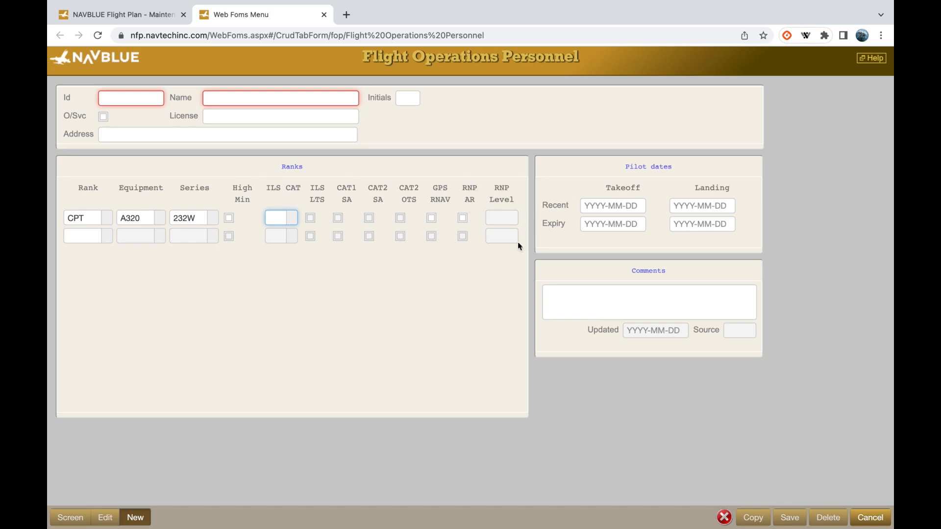
pyautogui.moveTo(499, 248)
pyautogui.moveTo(509, 228)
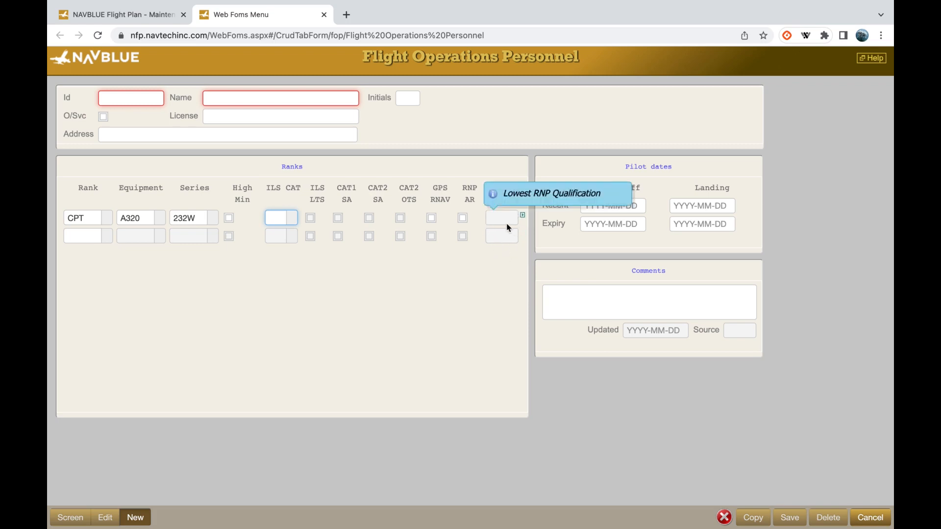
# Step: Open Airline Code Parameters and examine the passenger weights and ICAO ATC settings
pyautogui.hotkey('ctrl', 'shift', 'Tab')
pyautogui.click(138, 338)
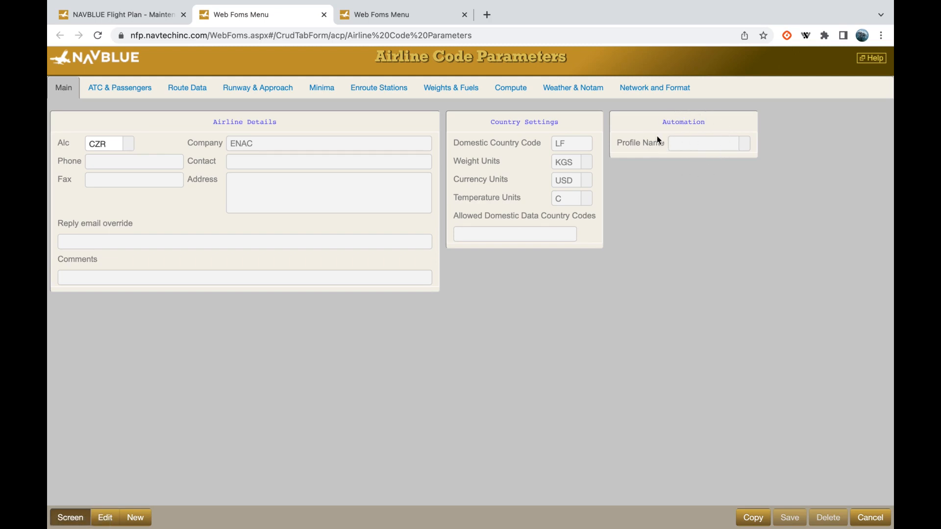
pyautogui.click(142, 98)
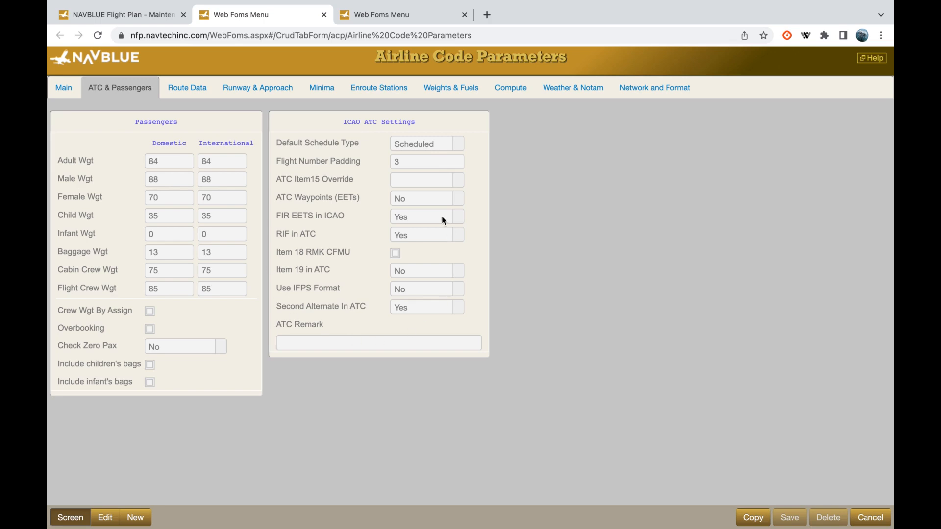
pyautogui.moveTo(396, 165)
# Step: Examine the airline's route data, including the route, alternate, inflight/reclear and curfew settings
pyautogui.click(196, 84)
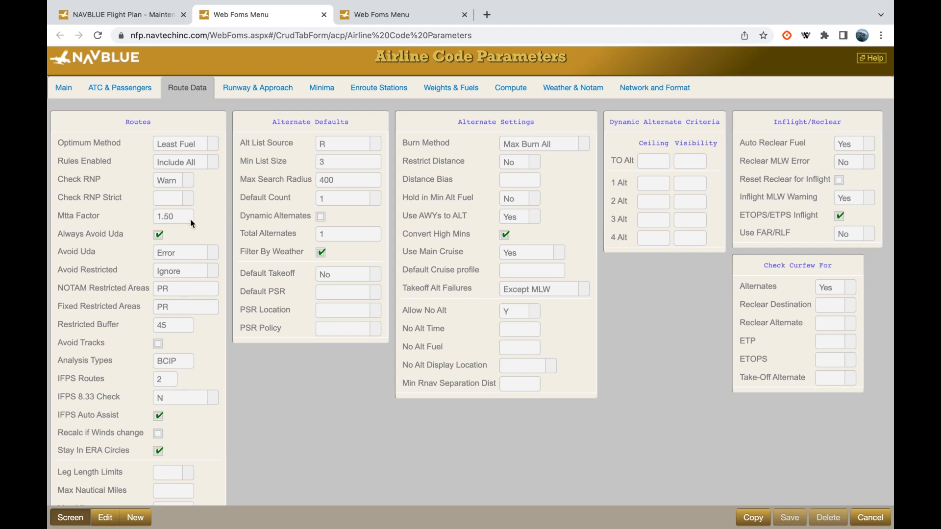
pyautogui.scroll(-3, 190, 219)
pyautogui.scroll(3, 190, 219)
pyautogui.scroll(-2, 213, 223)
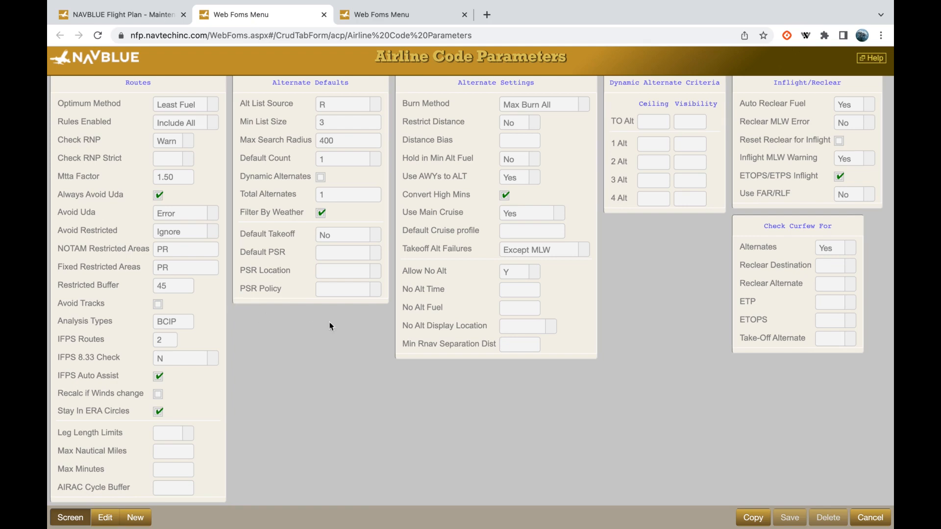
pyautogui.scroll(2, 359, 324)
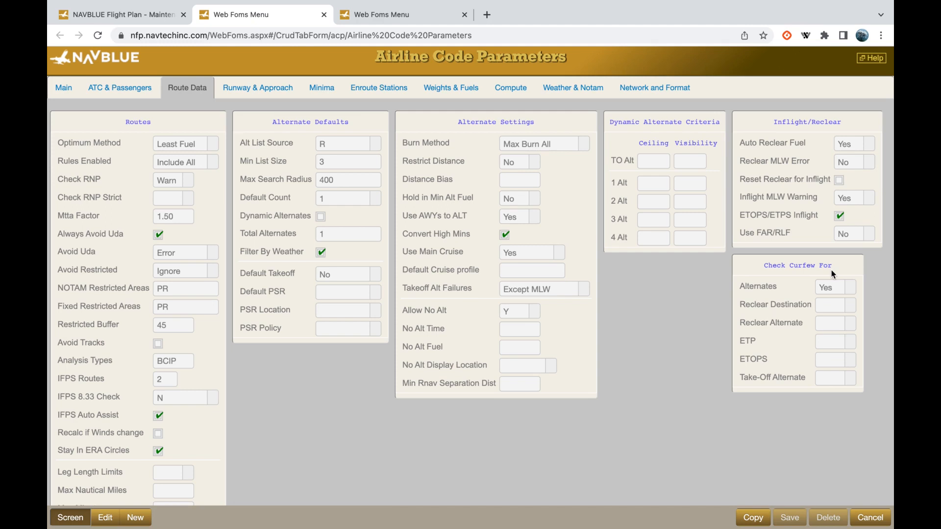
# Step: Examine the airline's runway and landing approach settings and its weather minima
pyautogui.click(276, 88)
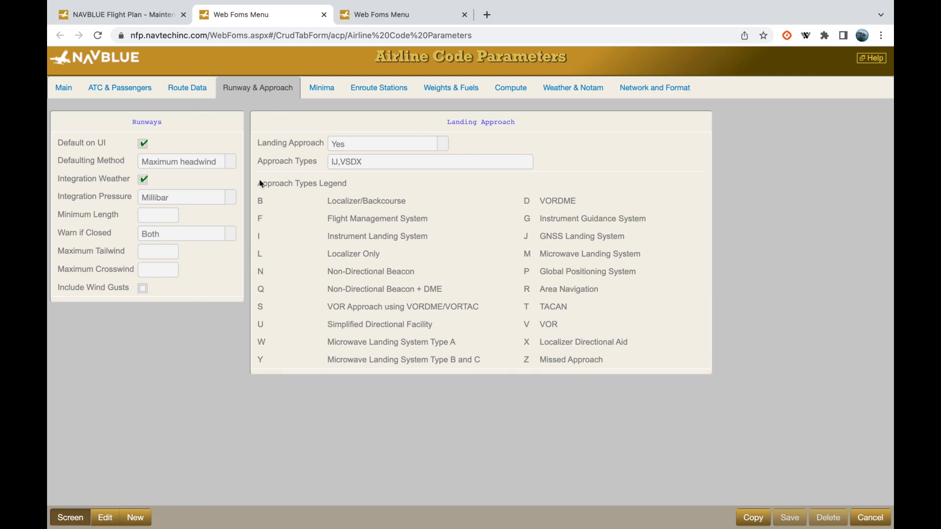
pyautogui.moveTo(163, 216)
pyautogui.click(320, 91)
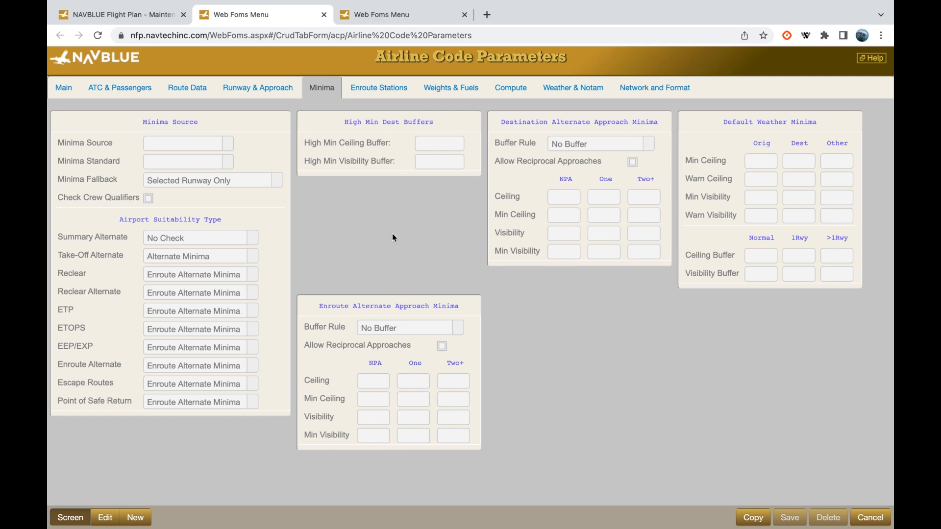
# Step: Examine the airline's enroute station settings and its weight and fuel parameters, including additional fuel and comparison burns
pyautogui.click(388, 86)
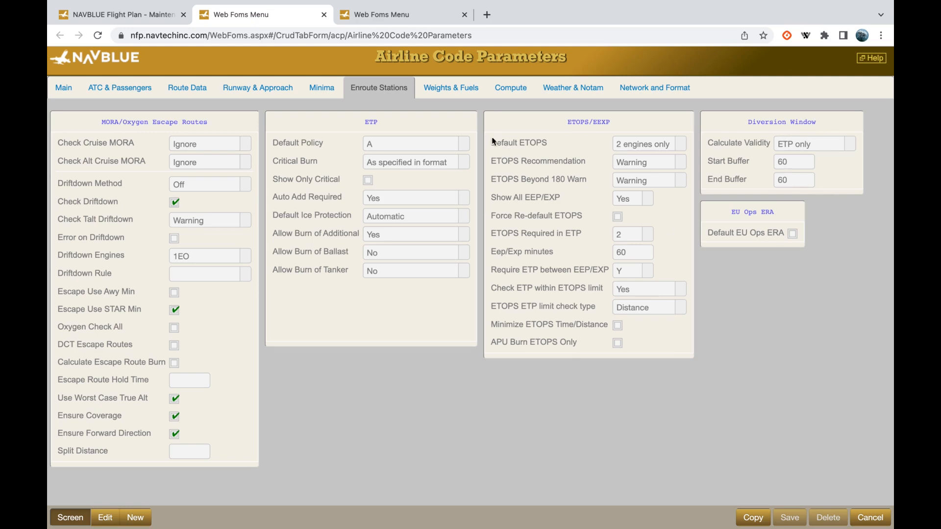
pyautogui.click(467, 90)
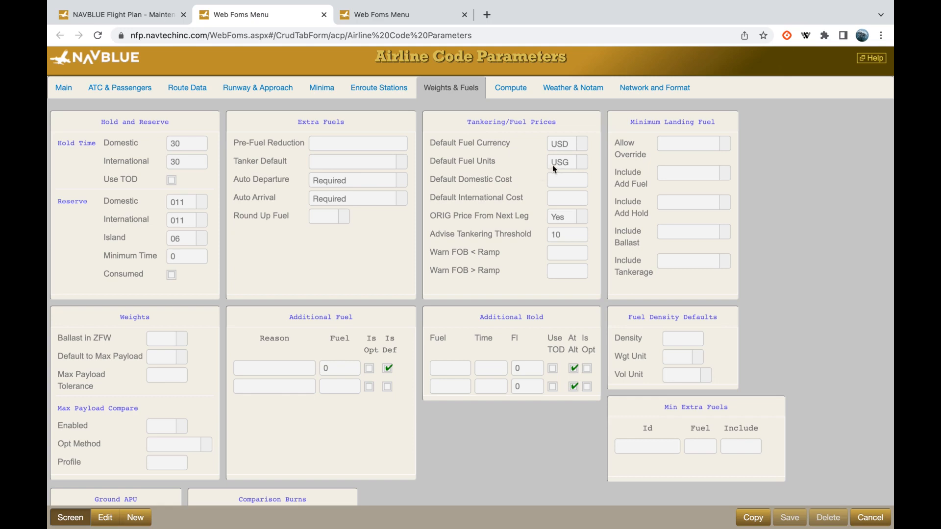
pyautogui.moveTo(562, 160)
pyautogui.moveTo(274, 389)
pyautogui.scroll(-1, 273, 389)
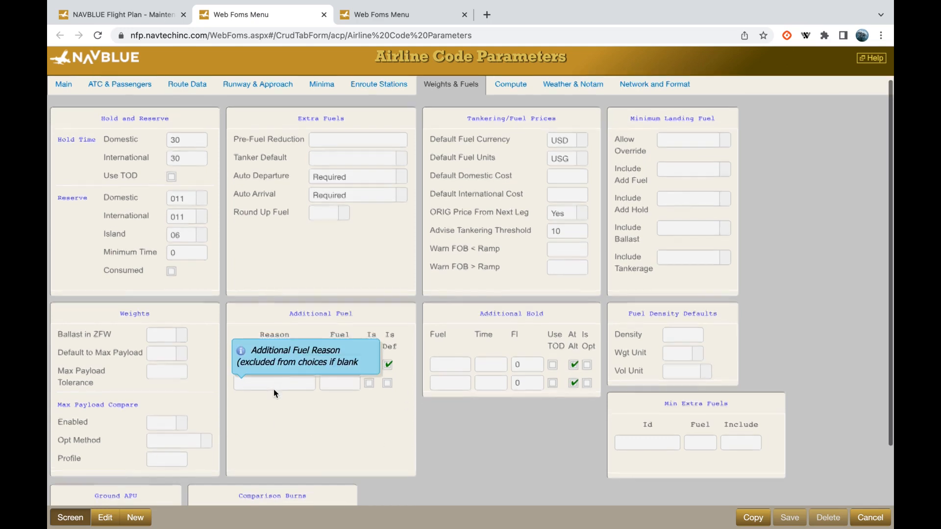
pyautogui.scroll(-3, 273, 389)
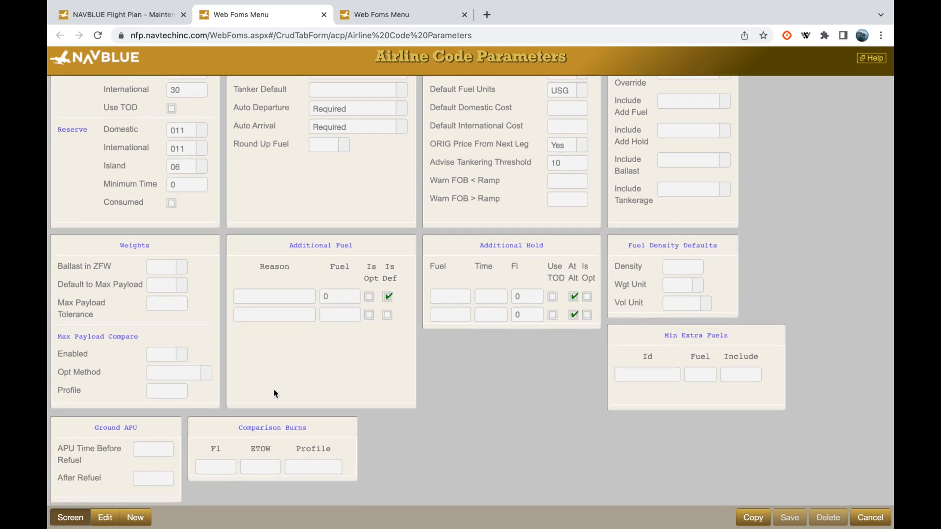
pyautogui.scroll(3, 274, 390)
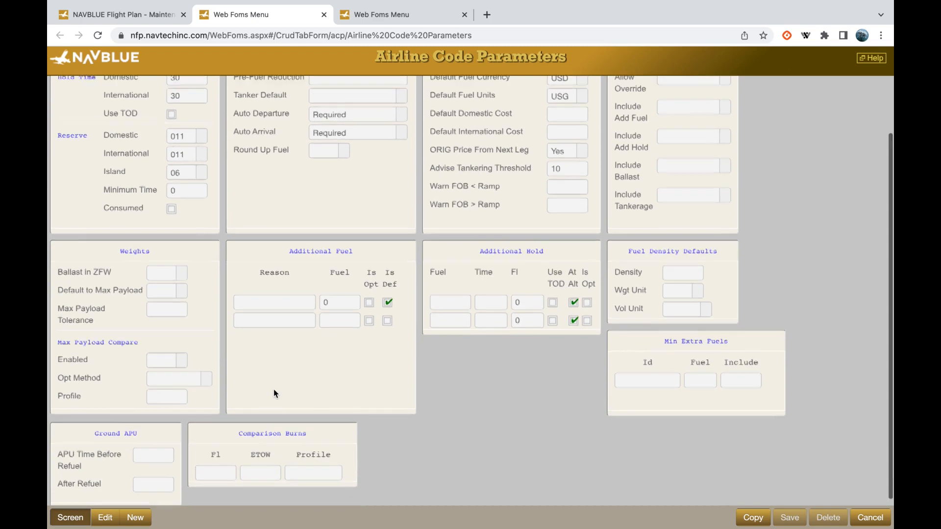
# Step: Examine the airline's compute, weather and NOTAM, and network and format parameters
pyautogui.click(515, 89)
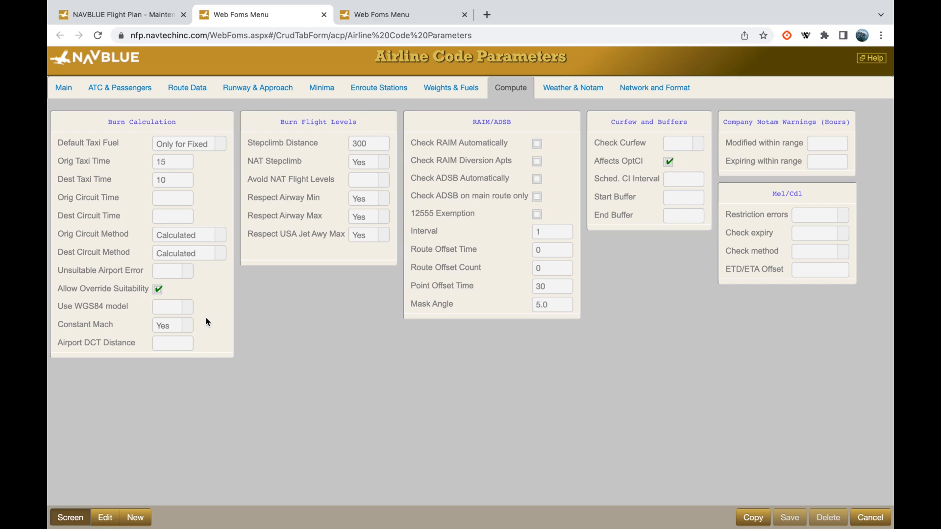
pyautogui.click(583, 94)
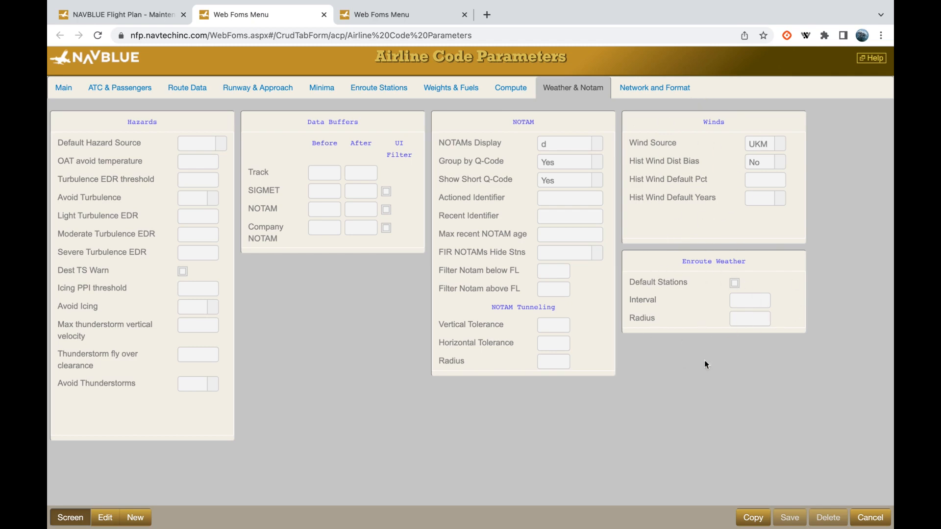
pyautogui.click(677, 91)
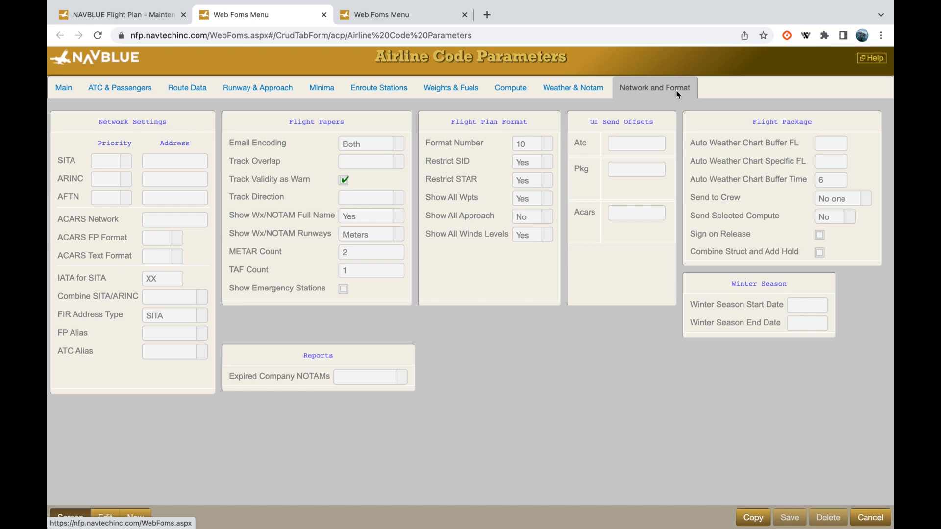
# Step: Close Airline Code Parameters and open Input Defaults Config to examine its general, aircraft, weight and fuel defaults
pyautogui.hotkey('ctrl', 'w')
pyautogui.click(117, 366)
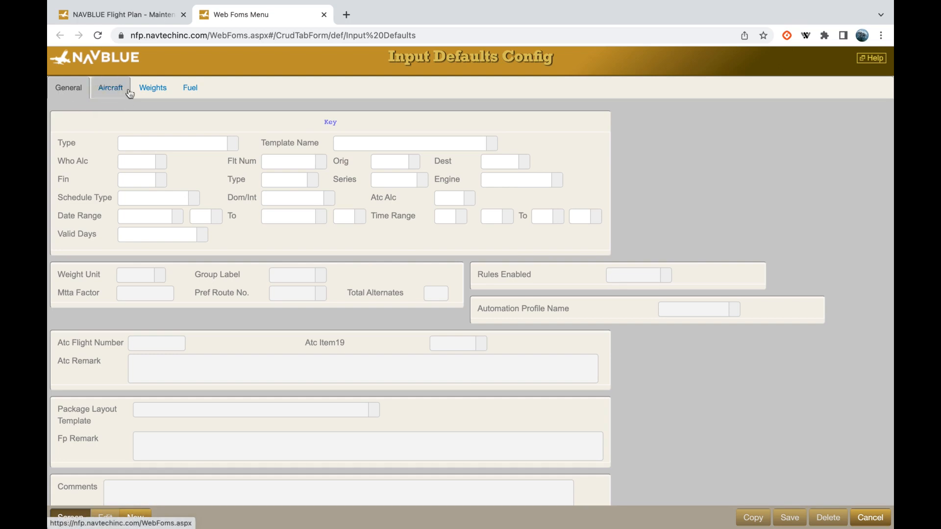
pyautogui.click(102, 90)
pyautogui.click(149, 90)
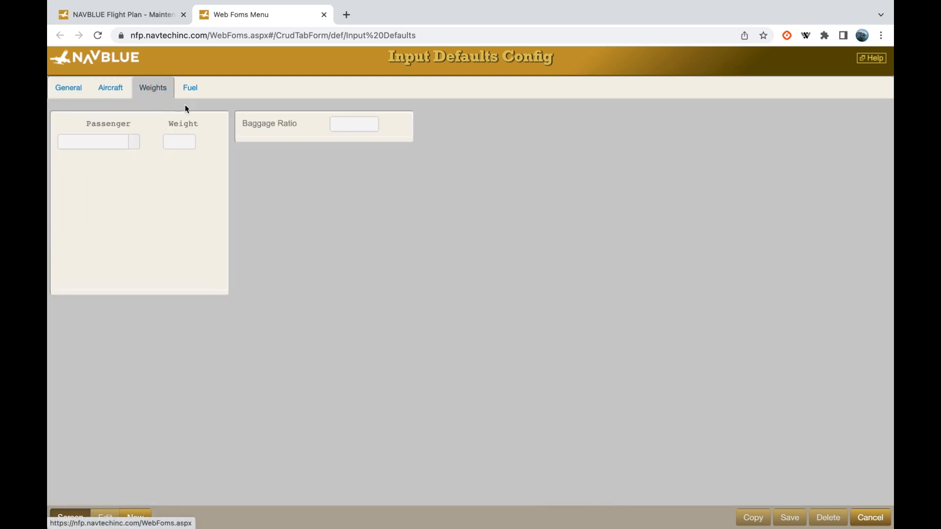
pyautogui.click(195, 91)
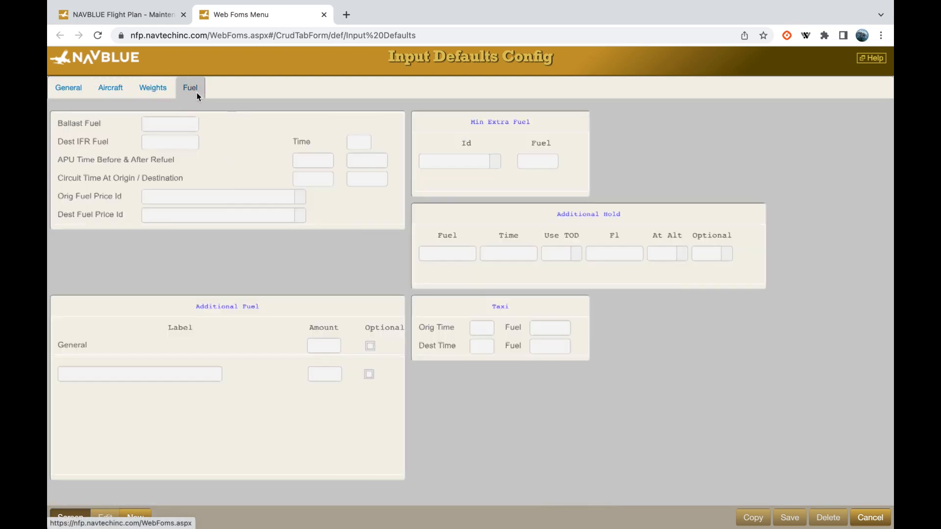
# Step: Start a new Input Defaults record and review the available Type options in its key settings
pyautogui.click(67, 95)
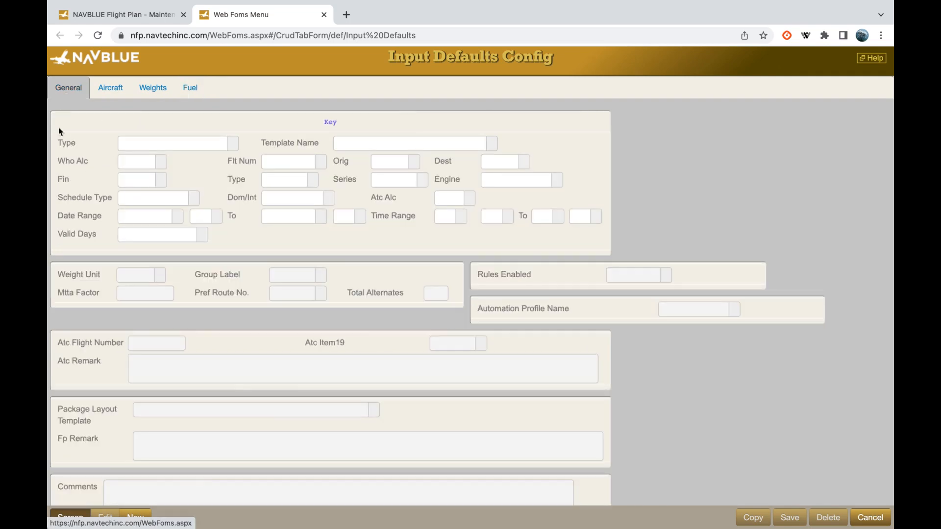
pyautogui.click(138, 517)
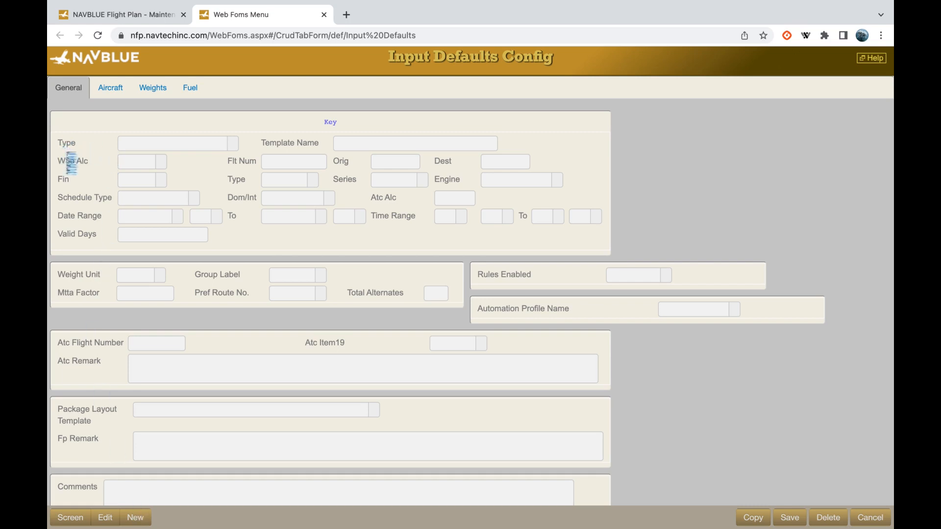
pyautogui.click(136, 148)
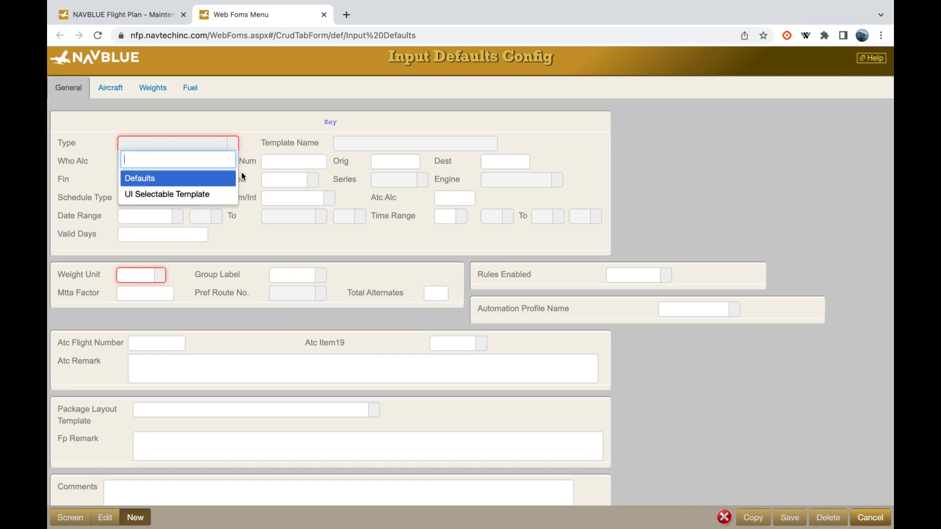
pyautogui.click(288, 146)
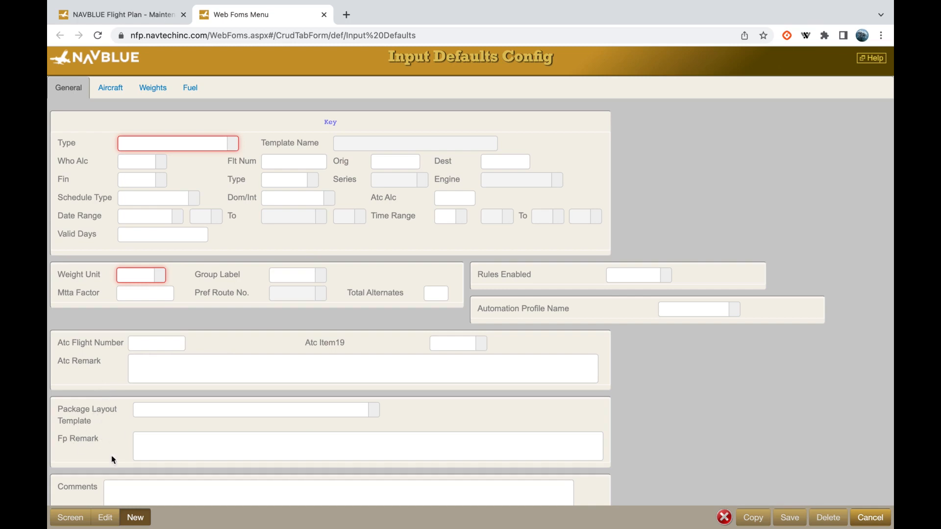
# Step: Examine the new record's comments area and its aircraft, weight and fuel default settings
pyautogui.click(130, 489)
pyautogui.click(107, 93)
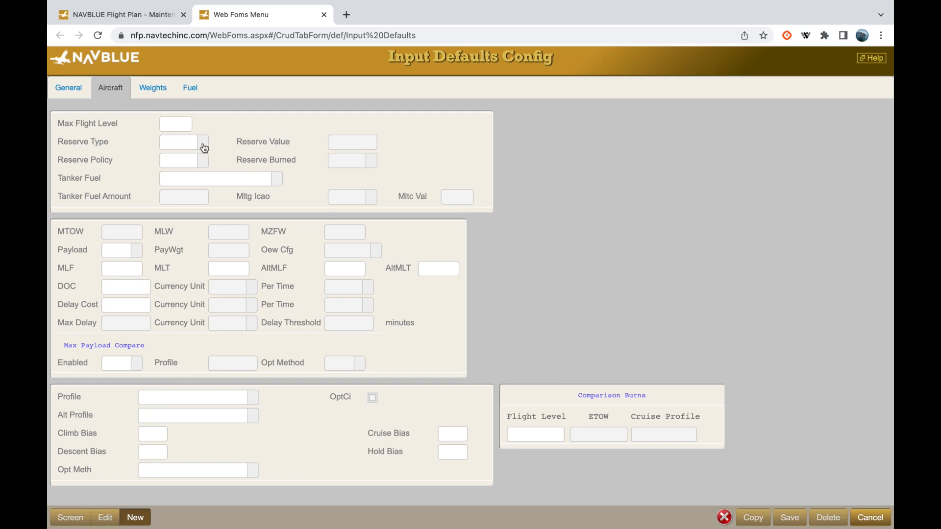
pyautogui.click(162, 90)
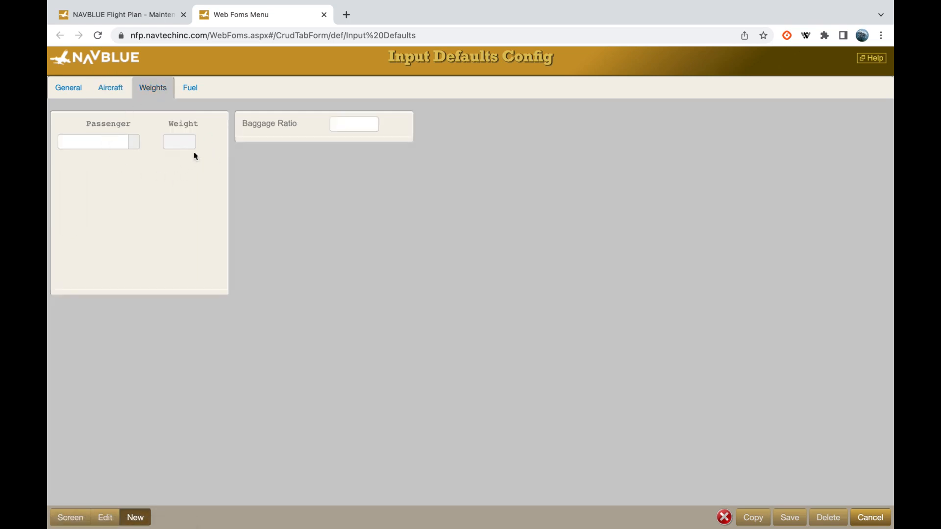
pyautogui.click(192, 93)
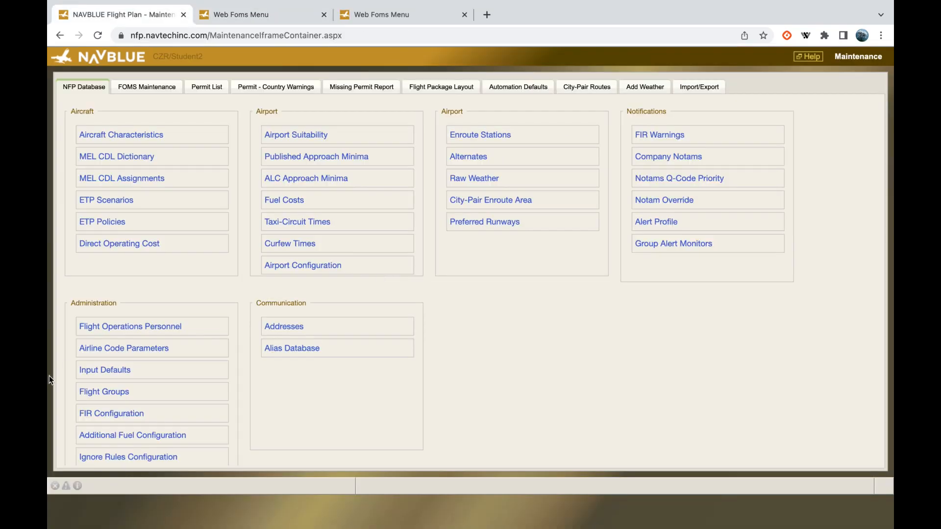
# Step: Open the Flight Groups form and the FIR Configuration form to examine their settings
pyautogui.click(102, 391)
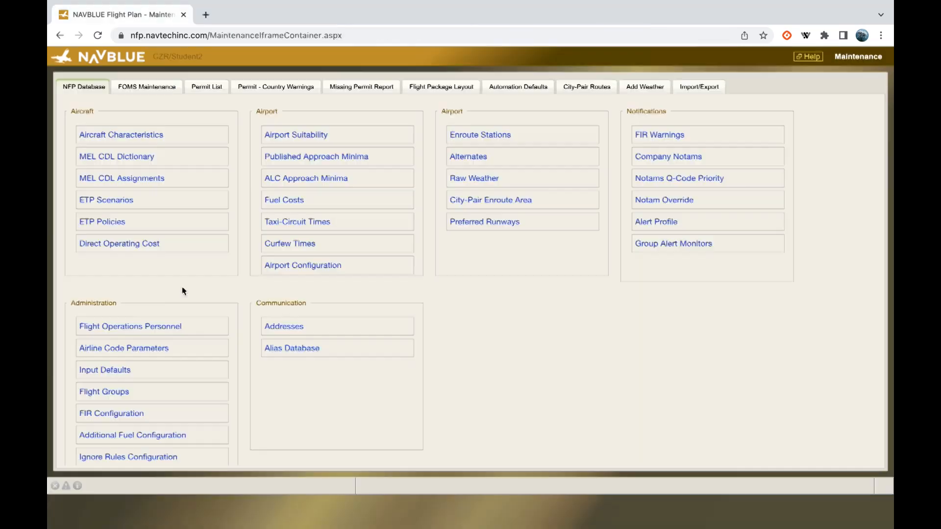
pyautogui.click(120, 416)
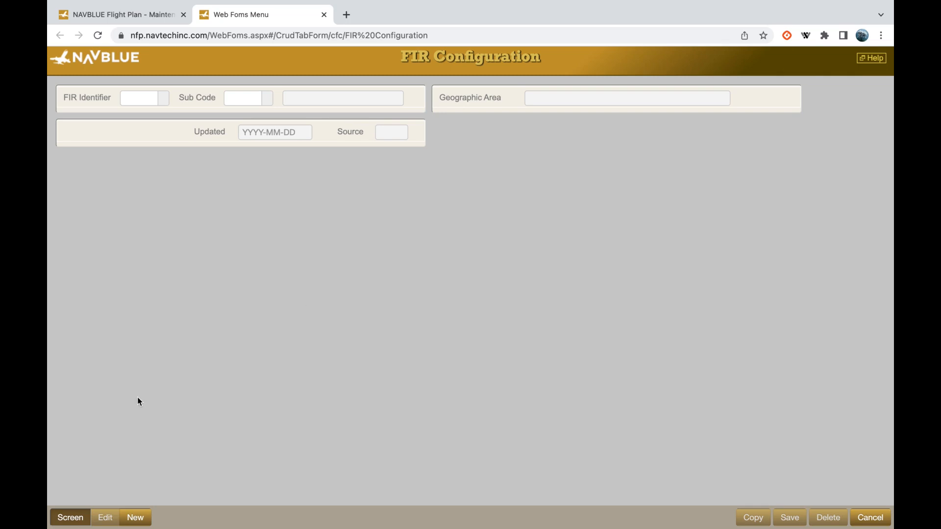
pyautogui.click(89, 515)
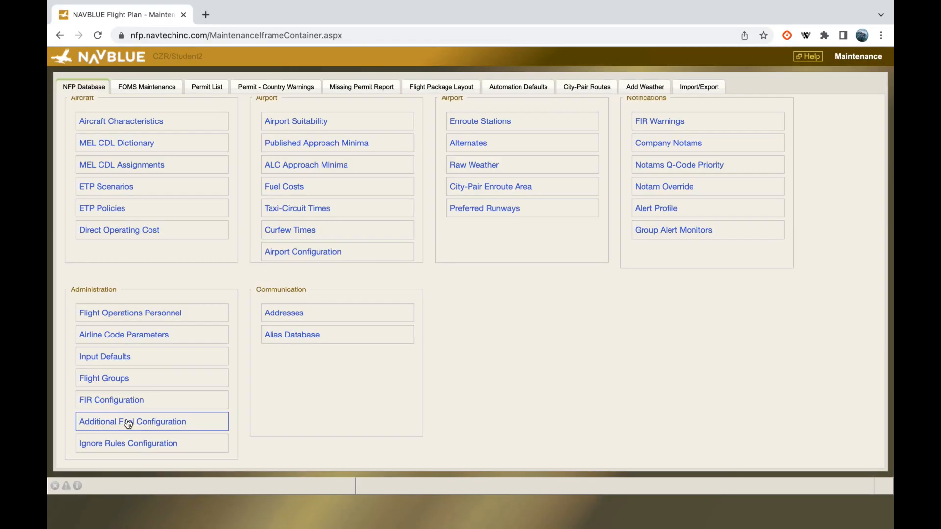
# Step: Start a new Additional Fuel Configuration record with origin 00AN and destination 00C
pyautogui.click(128, 423)
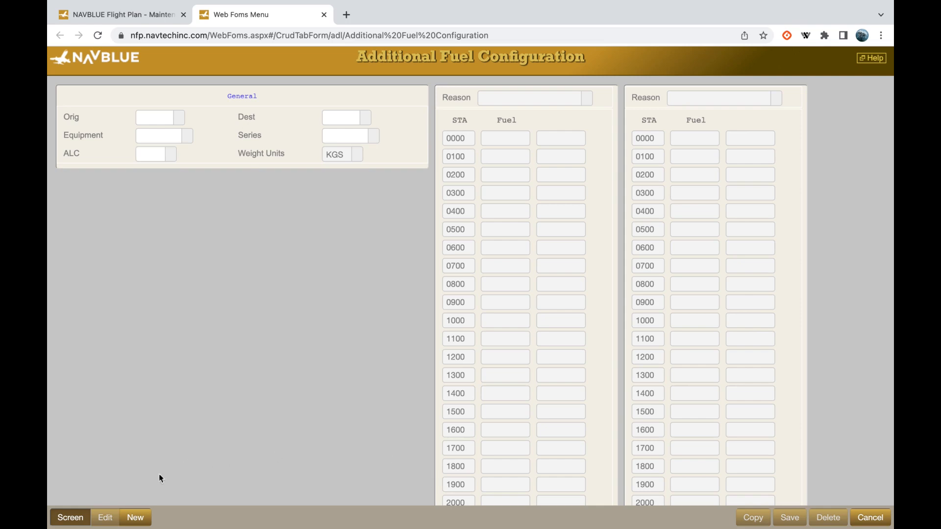
pyautogui.click(140, 515)
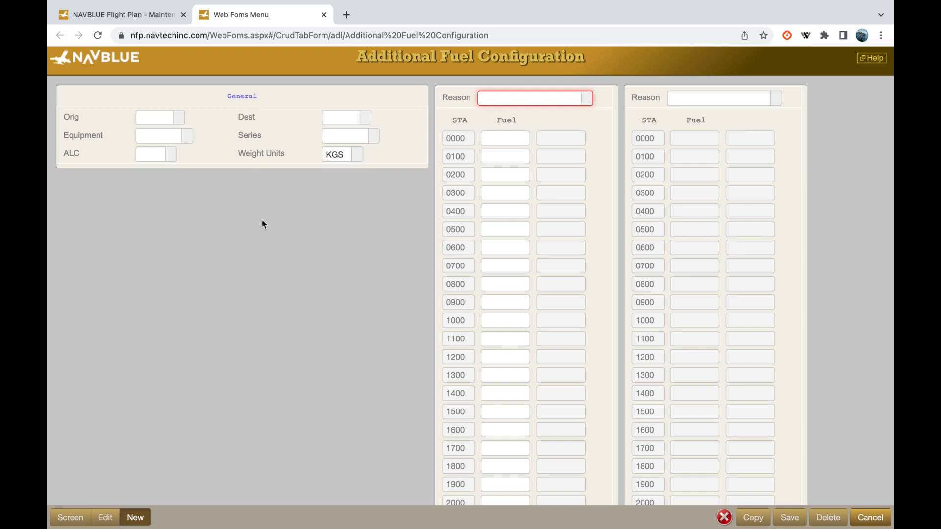
pyautogui.click(178, 119)
pyautogui.click(183, 165)
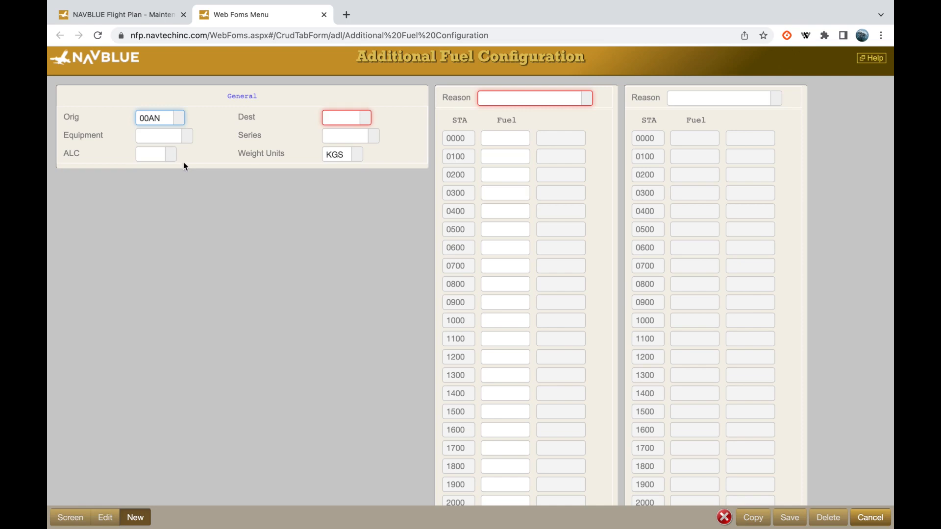
pyautogui.click(325, 122)
pyautogui.write('00C')
pyautogui.press('Return')
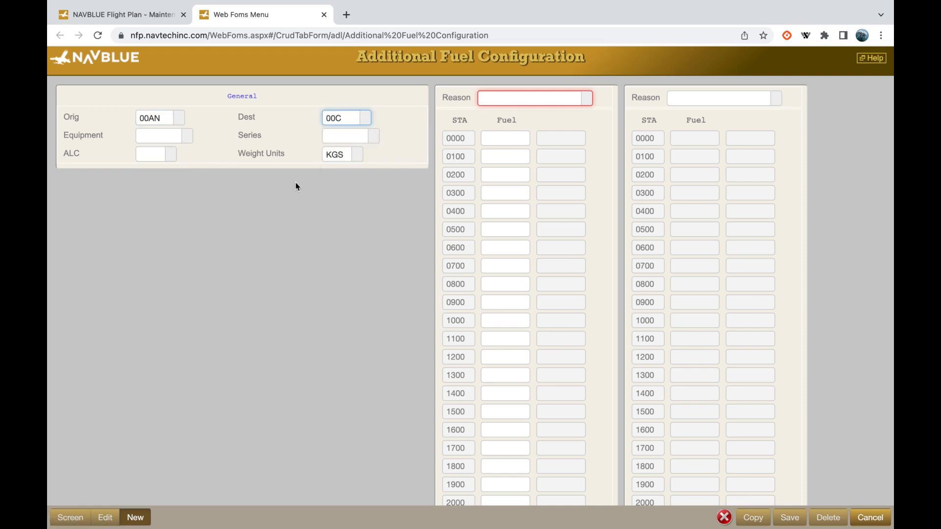
# Step: Set the additional fuel record's equipment to A300 and check its weight units
pyautogui.click(166, 138)
pyautogui.click(166, 201)
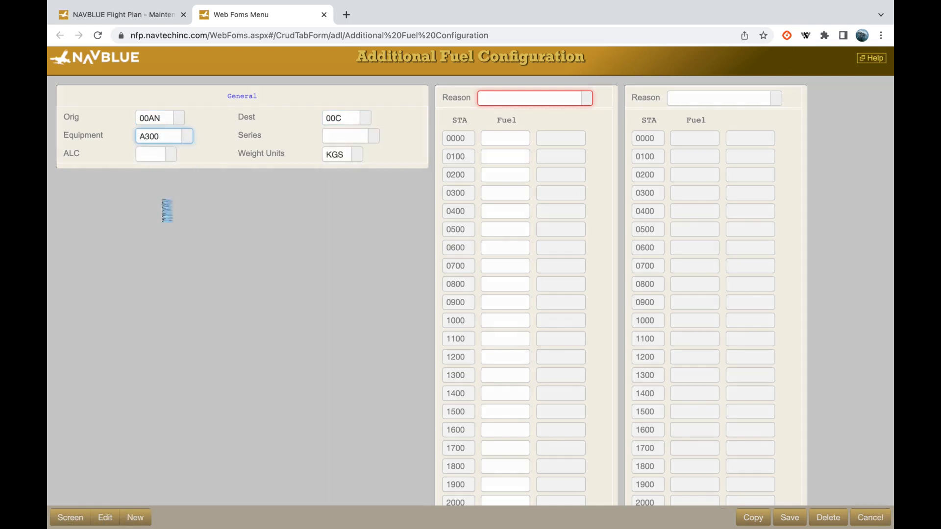
pyautogui.click(343, 156)
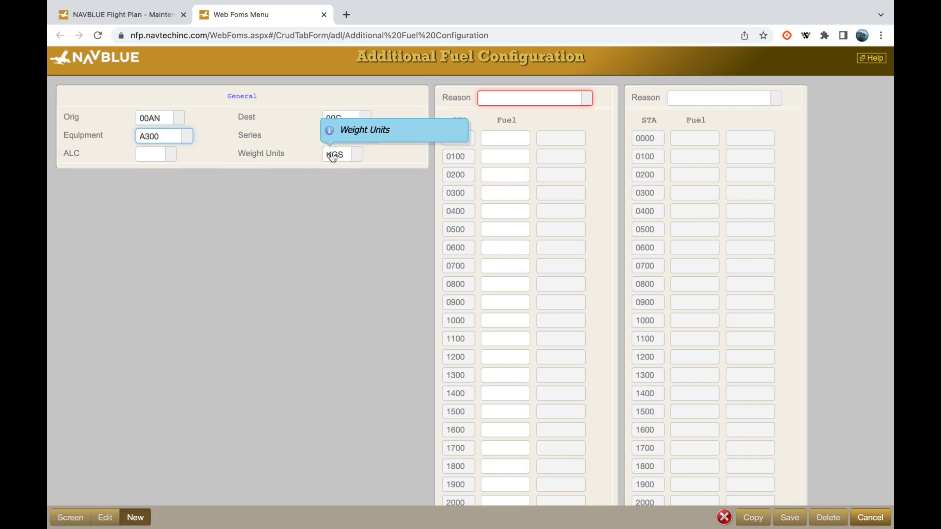
# Step: Try to find a first-column Reason matching "prof", and enter 65 as the fuel for STA 0300
pyautogui.click(499, 106)
pyautogui.write('profil mo')
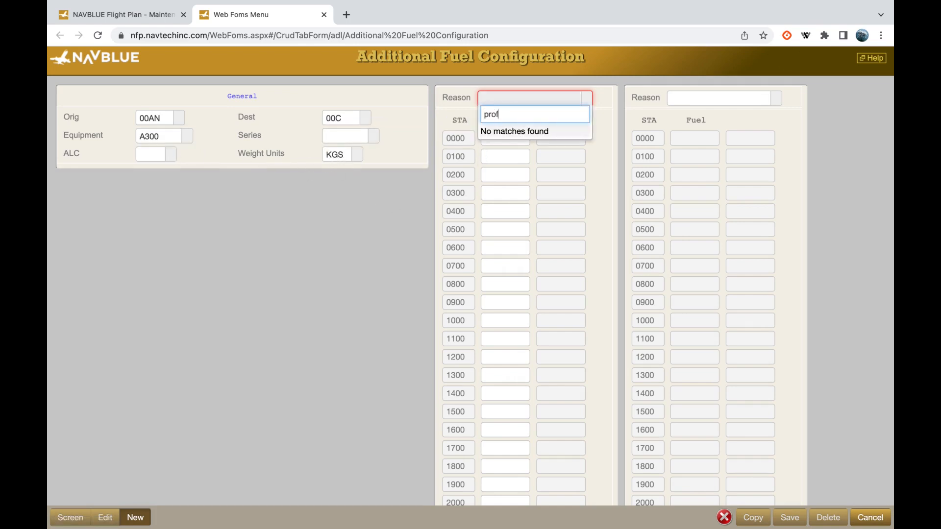
pyautogui.write('e')
pyautogui.click(399, 226)
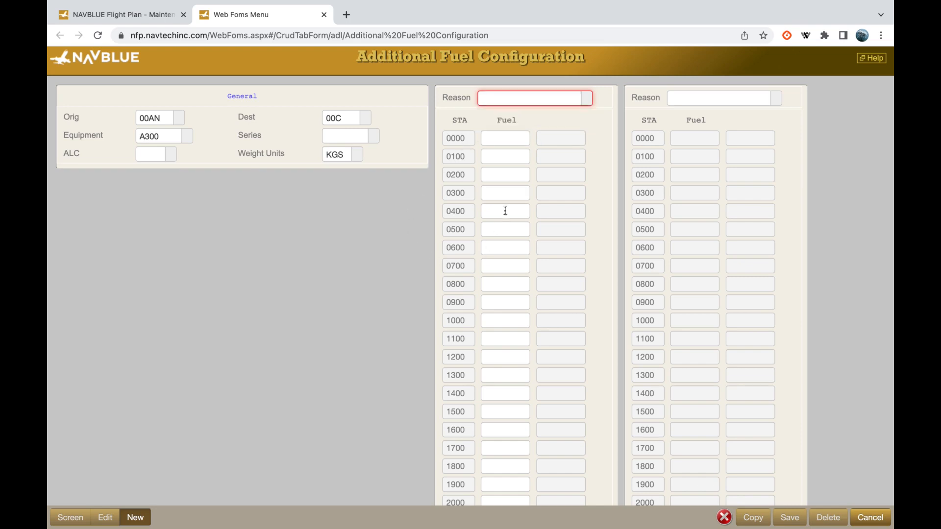
pyautogui.click(504, 194)
pyautogui.write('65')
# Step: Open Ignore Rules Configuration from the maintenance page, start a new rule and review its Type options
pyautogui.hotkey('ctrl', 'shift', 'Tab')
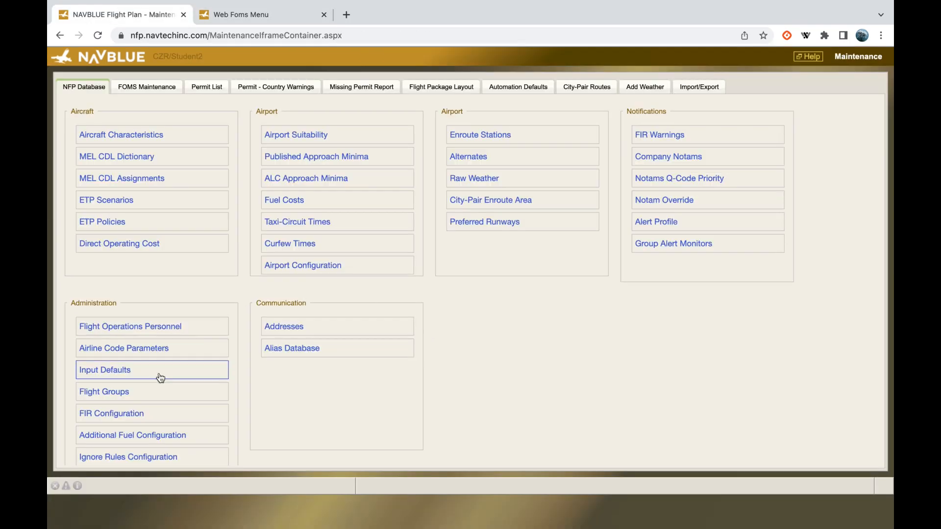
pyautogui.click(112, 458)
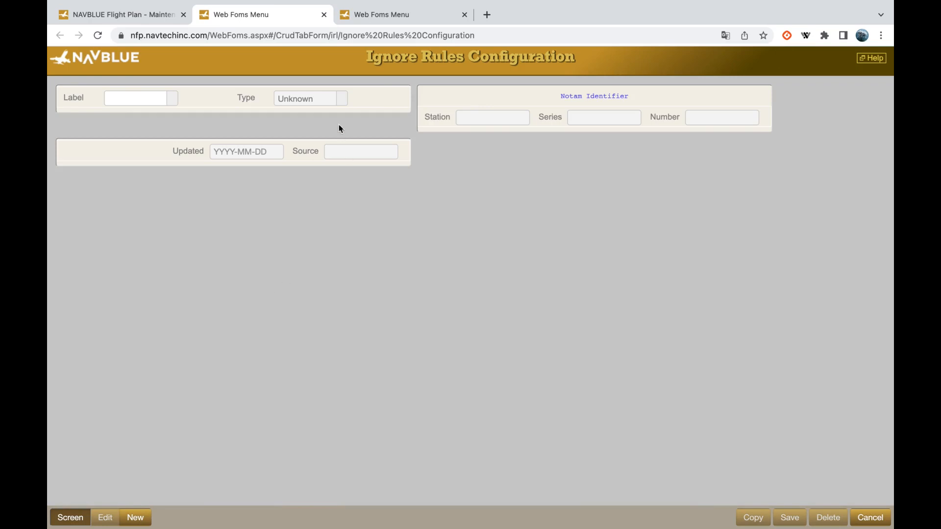
pyautogui.click(135, 518)
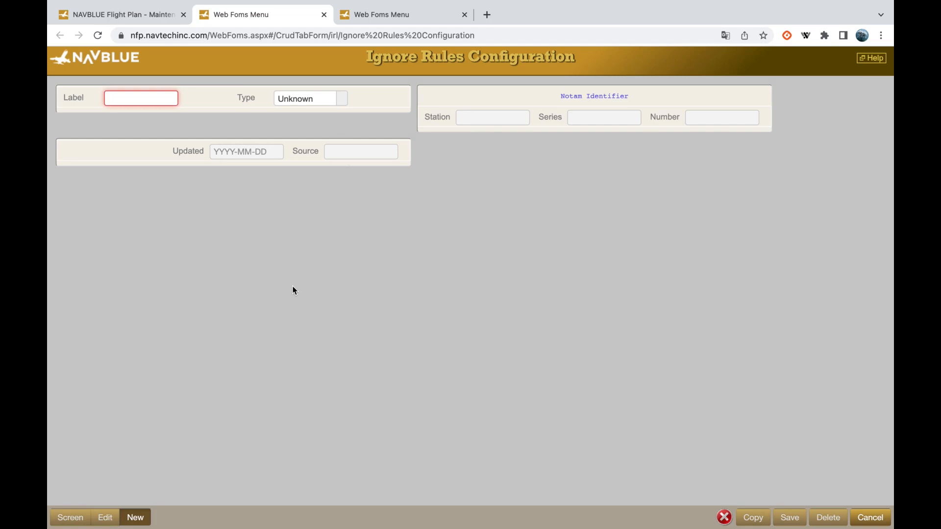
pyautogui.click(328, 102)
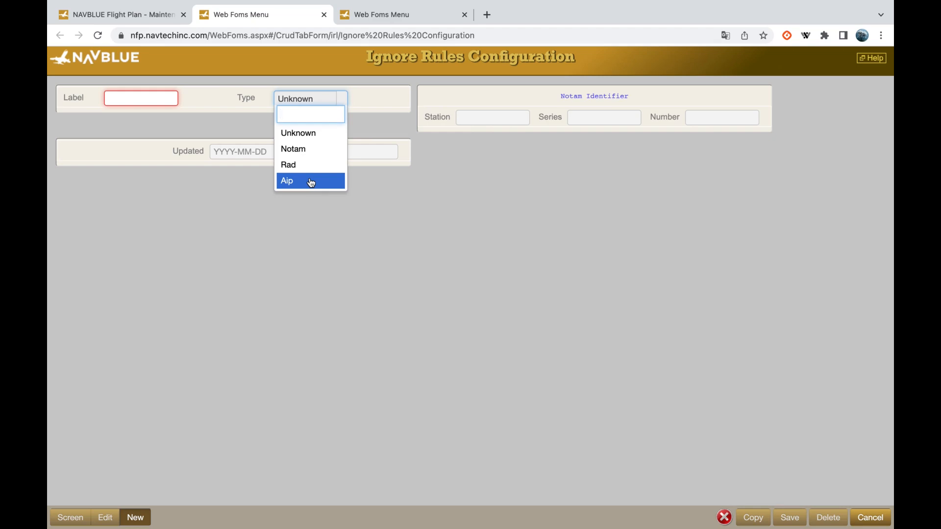
pyautogui.click(159, 97)
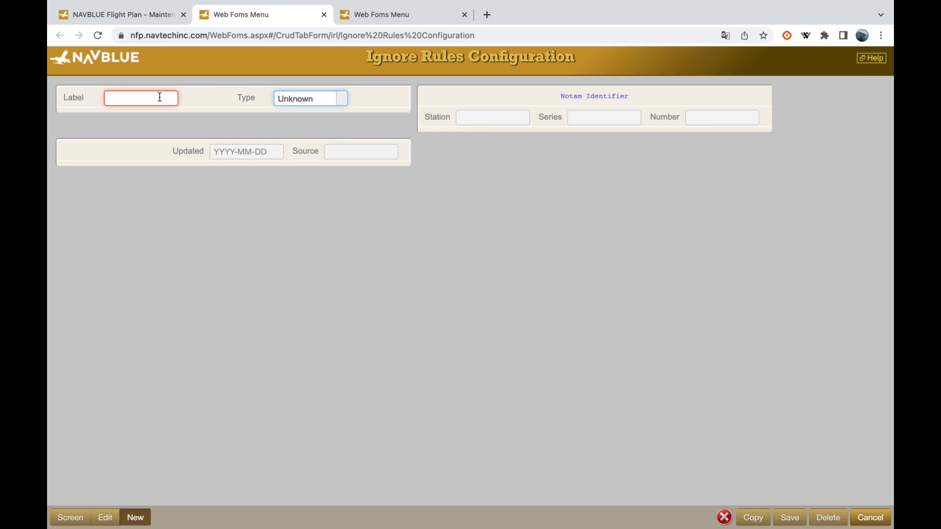
# Step: Label the new ignore rule FGLIGHT, set its type to Notam and check the station and series identifier fields
pyautogui.click(160, 97)
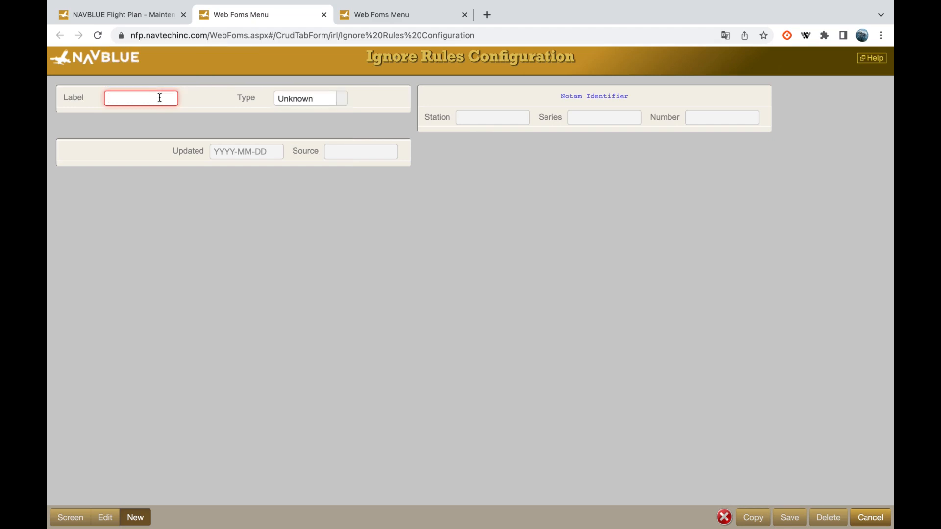
pyautogui.write('FGLIGHT')
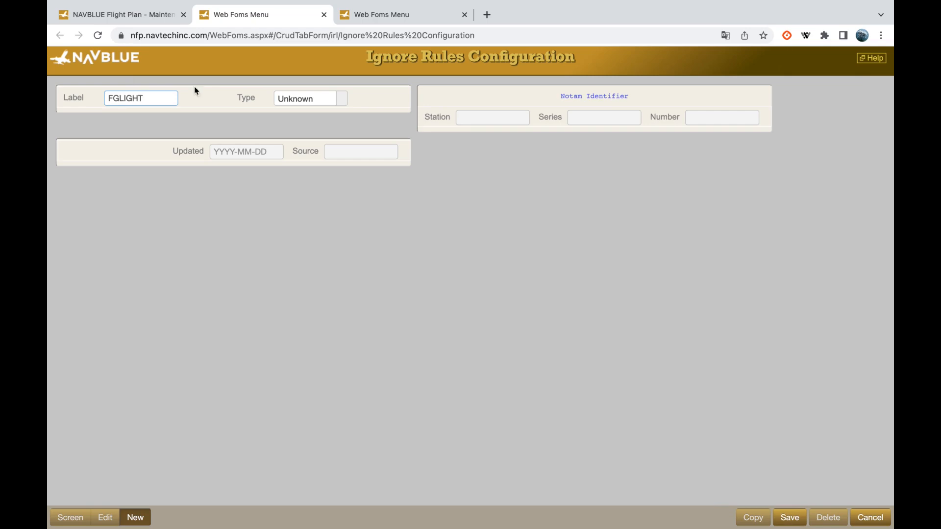
pyautogui.click(302, 99)
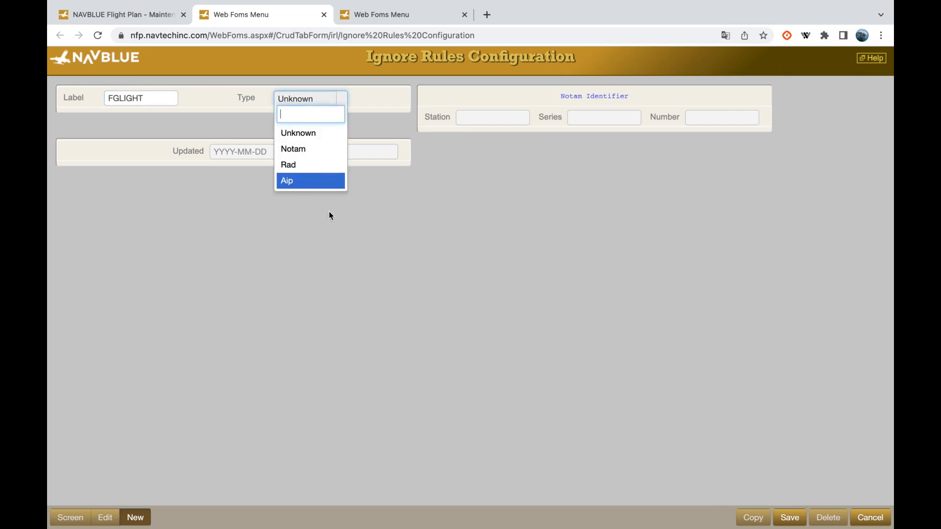
pyautogui.click(302, 153)
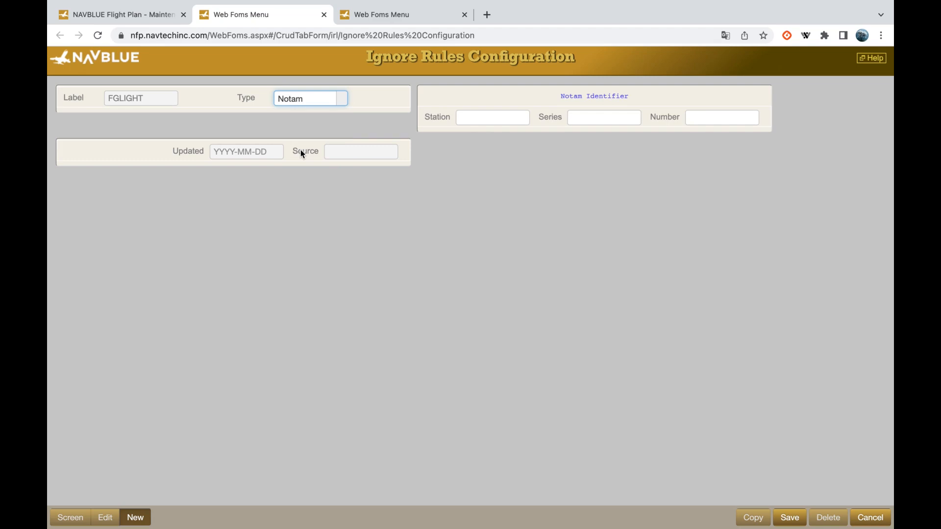
pyautogui.click(485, 116)
pyautogui.click(612, 117)
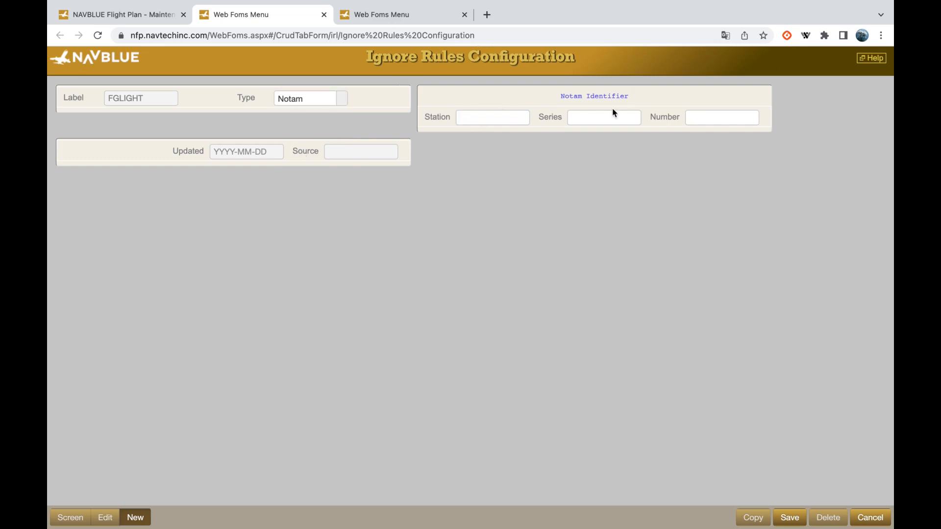